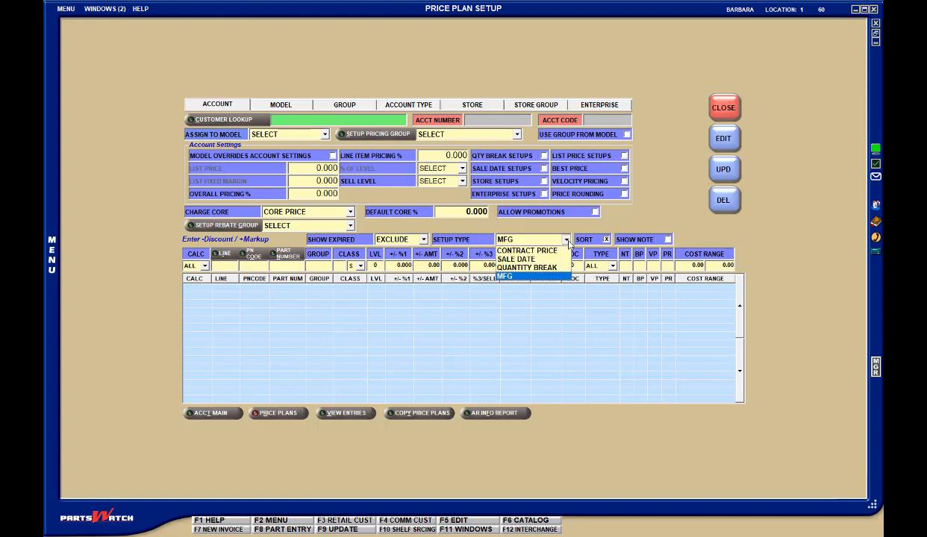
Step: Set the price plan's setup type to Quantity Break and go through its +/- AMT and +/- %2 entry fields
left_click(552, 265)
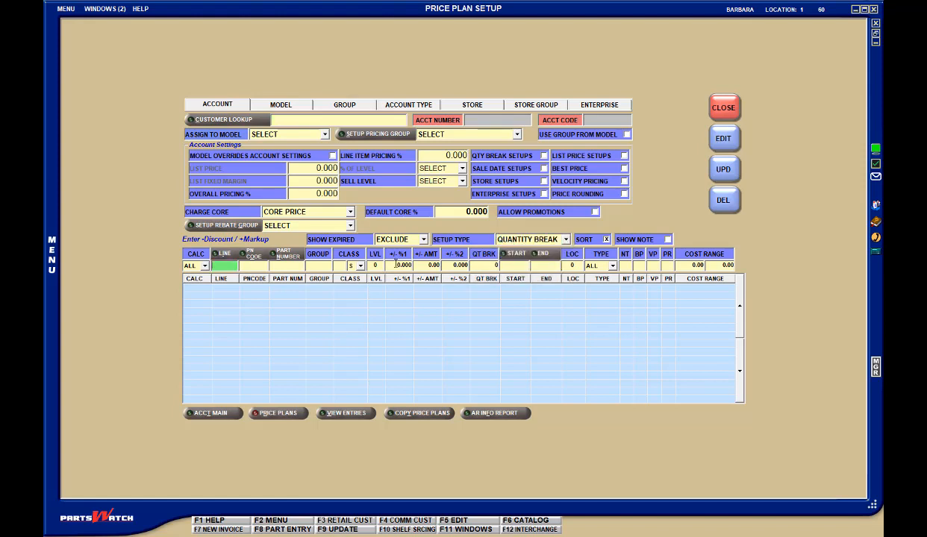
left_click(432, 265)
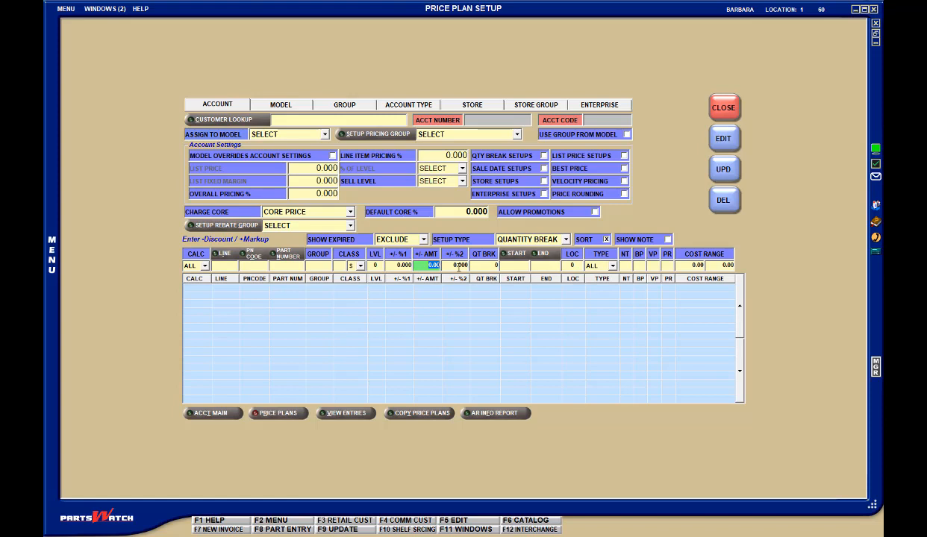
left_click(459, 266)
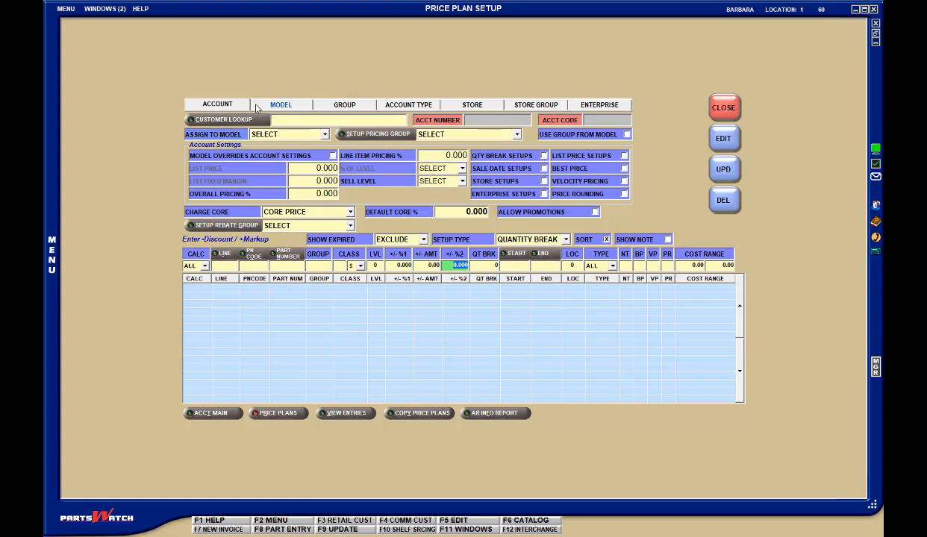
Step: Look through the Store, Store Group, Group and Model pricing levels, ending on the Account level
left_click(478, 108)
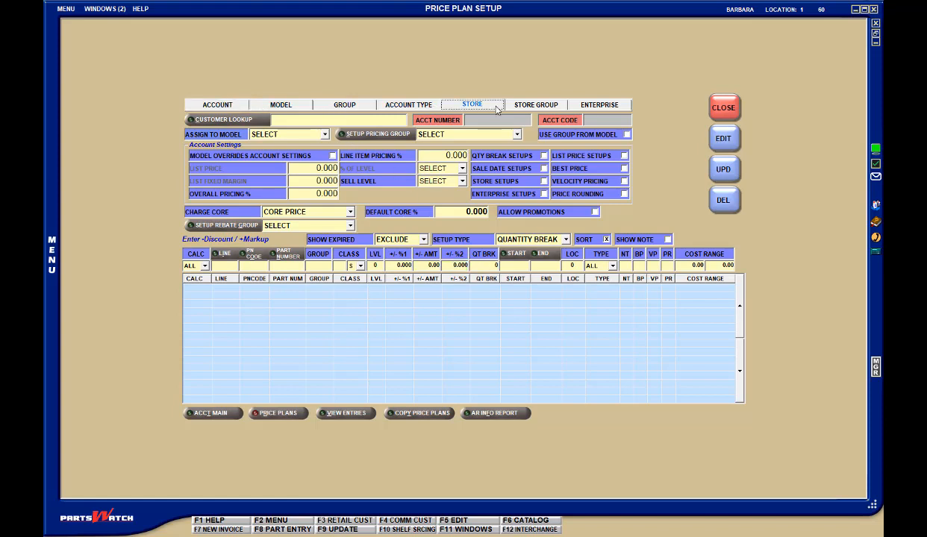
left_click(529, 108)
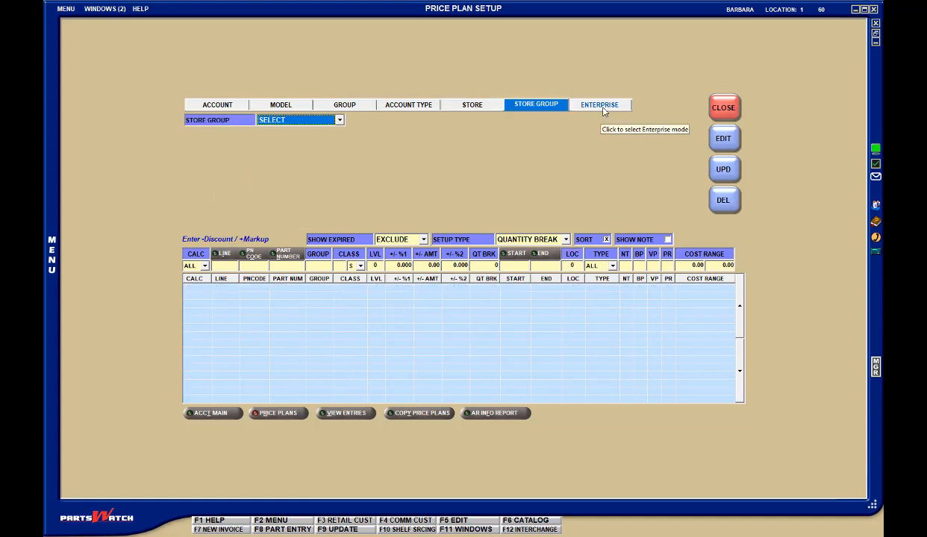
left_click(347, 106)
left_click(281, 105)
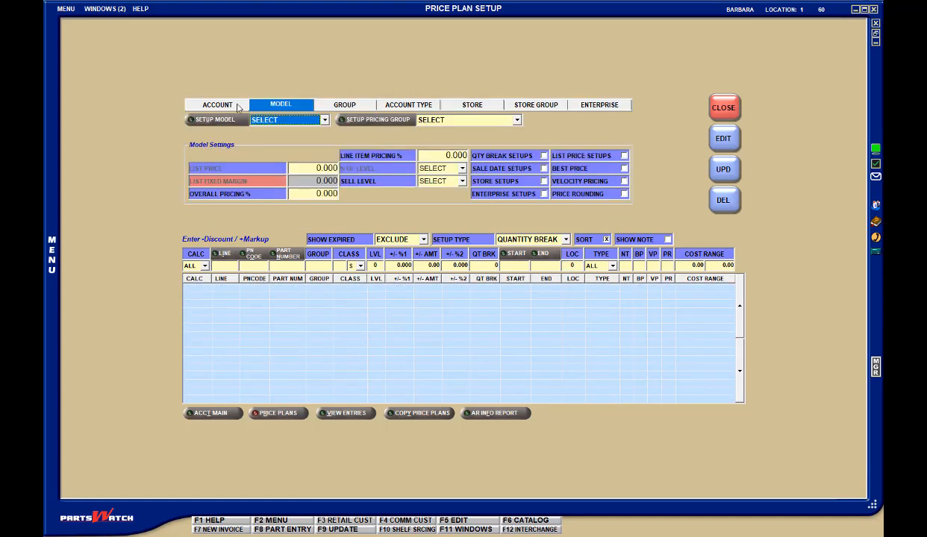
left_click(228, 107)
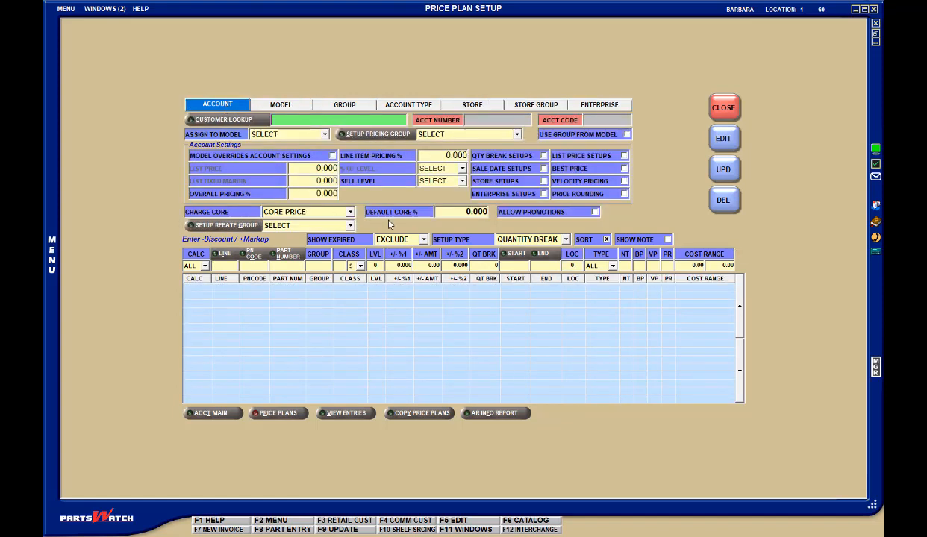
Step: Examine the quantity break entry row's NT, BP, VP, PR and cost range fields and the available Type options
left_click(628, 267)
left_click(639, 266)
left_click(654, 266)
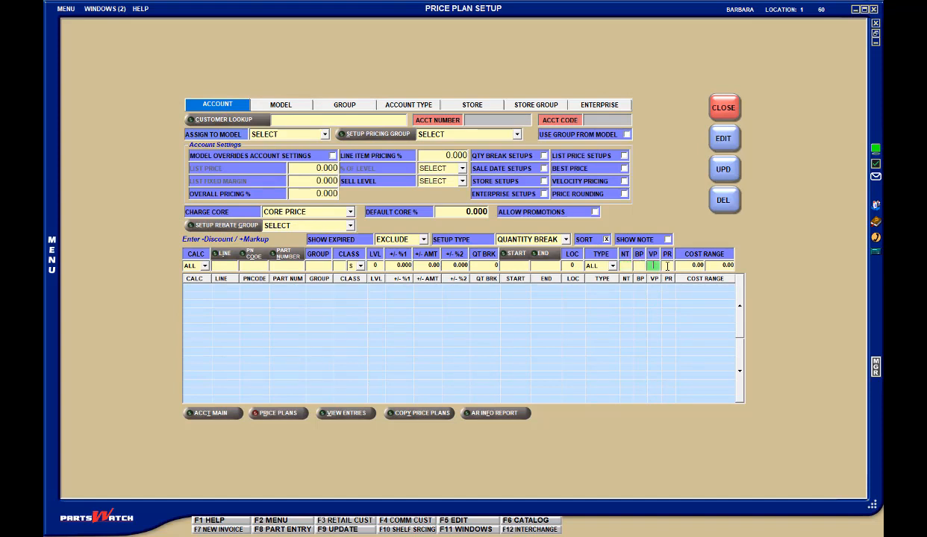
left_click(667, 266)
left_click(690, 267)
left_click(723, 266)
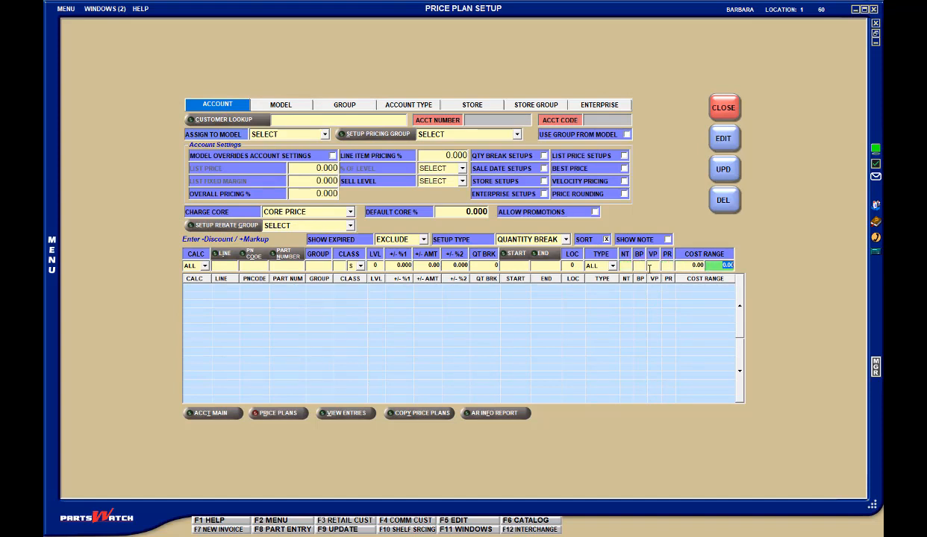
left_click(611, 266)
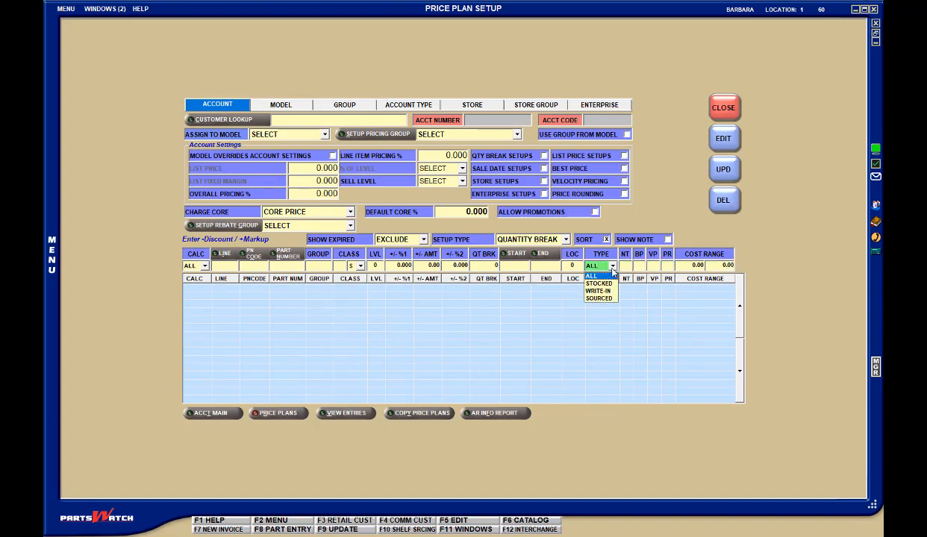
left_click(613, 270)
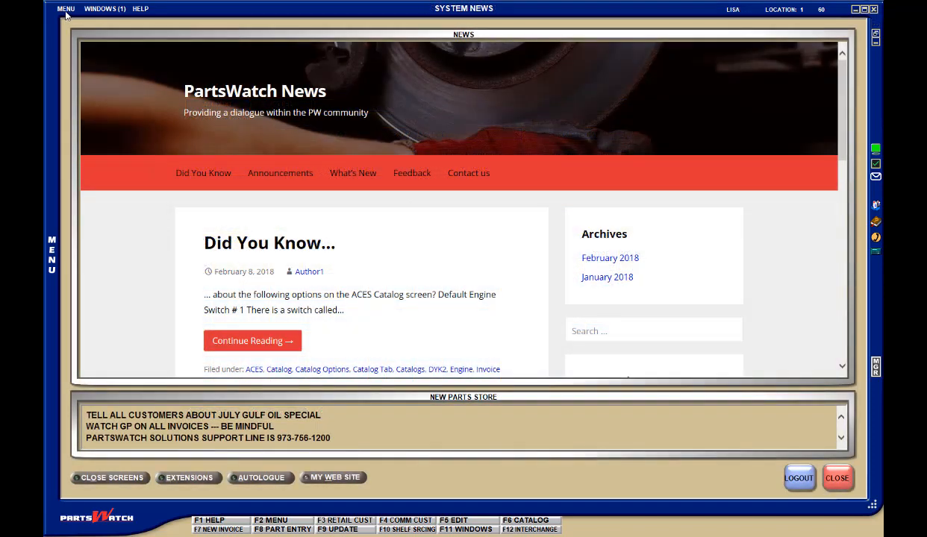
Step: Open the Promotions Setup screen from the customer functions
left_click(65, 9)
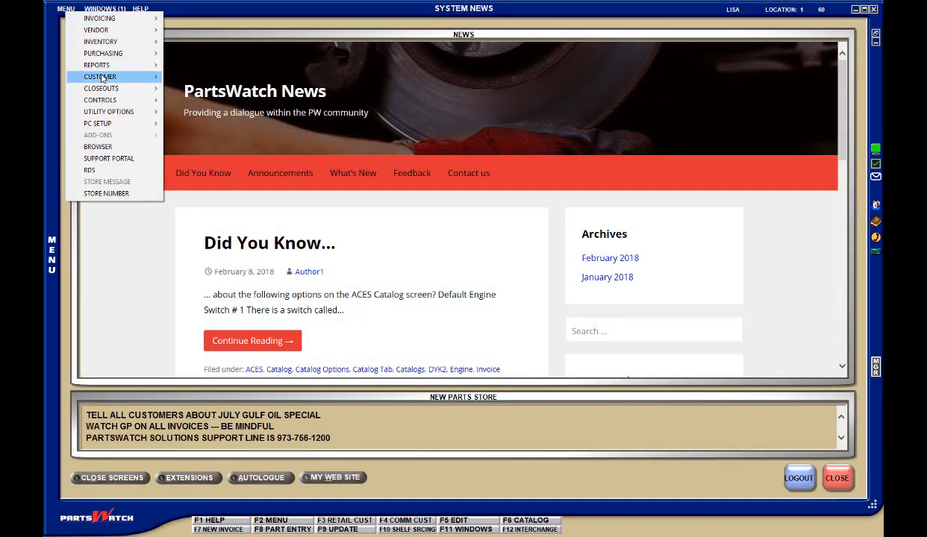
mouse_move(102, 77)
mouse_move(221, 78)
mouse_move(353, 91)
left_click(407, 100)
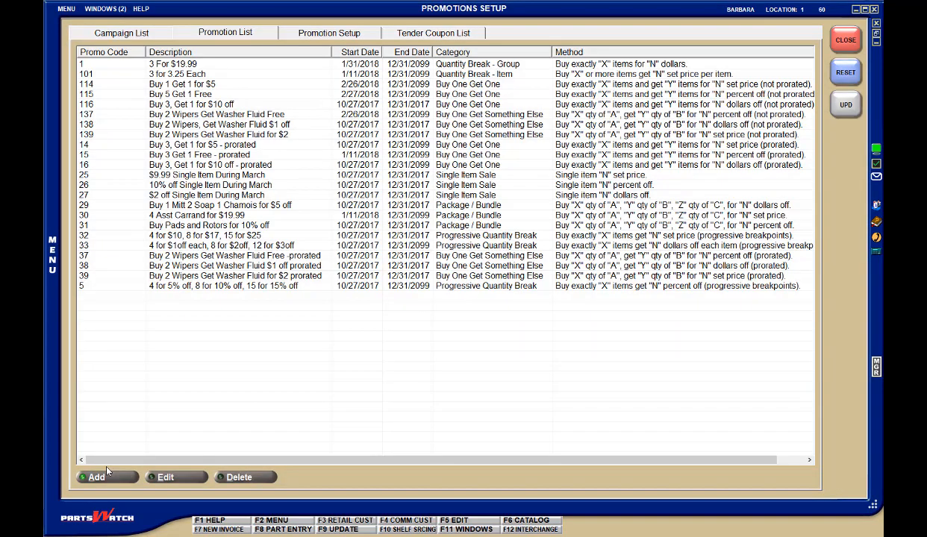
Step: Start adding a promotion and compare the methods offered for the Quantity Break - Item and Quantity Break - Group categories
left_click(107, 471)
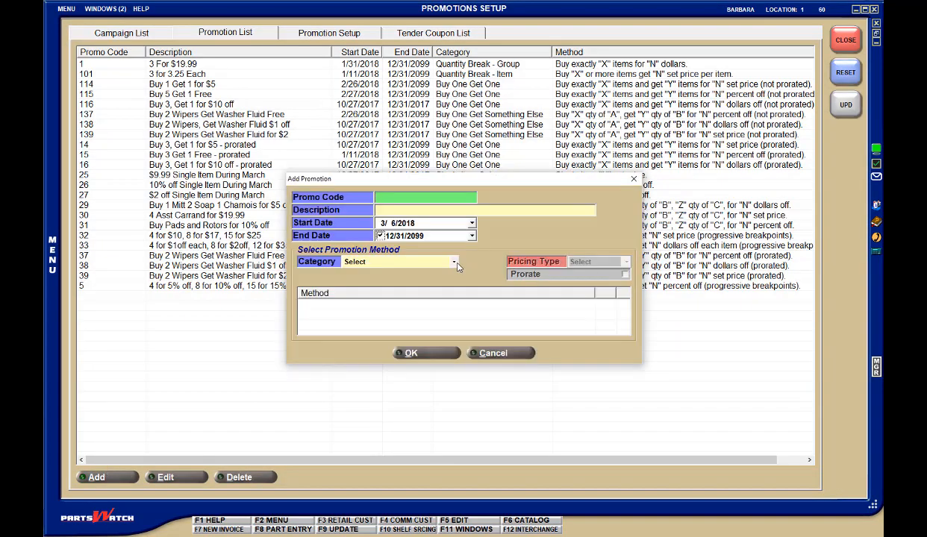
left_click(454, 262)
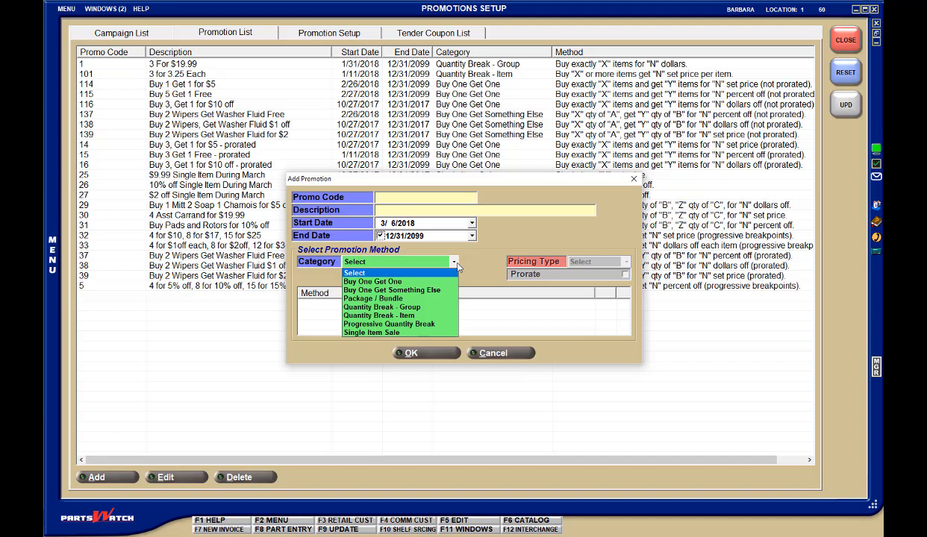
left_click(438, 319)
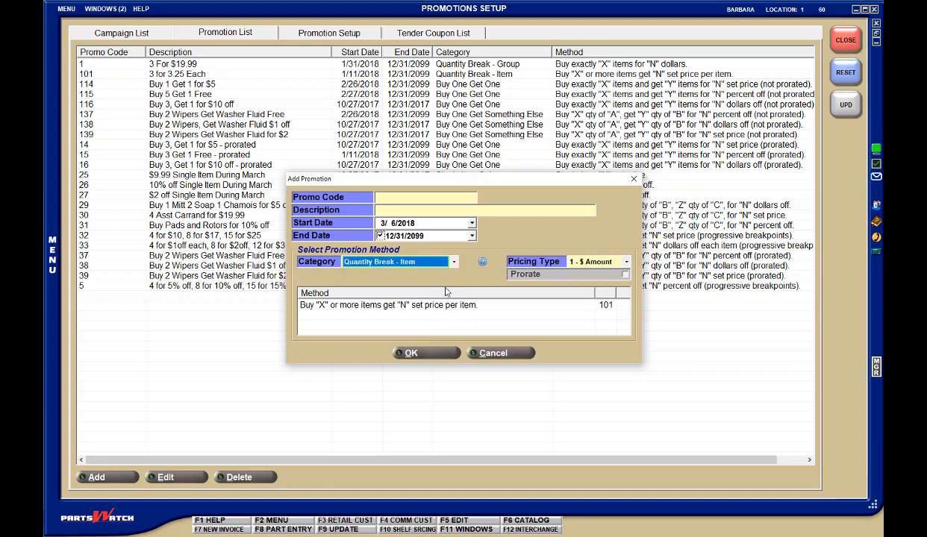
left_click(455, 261)
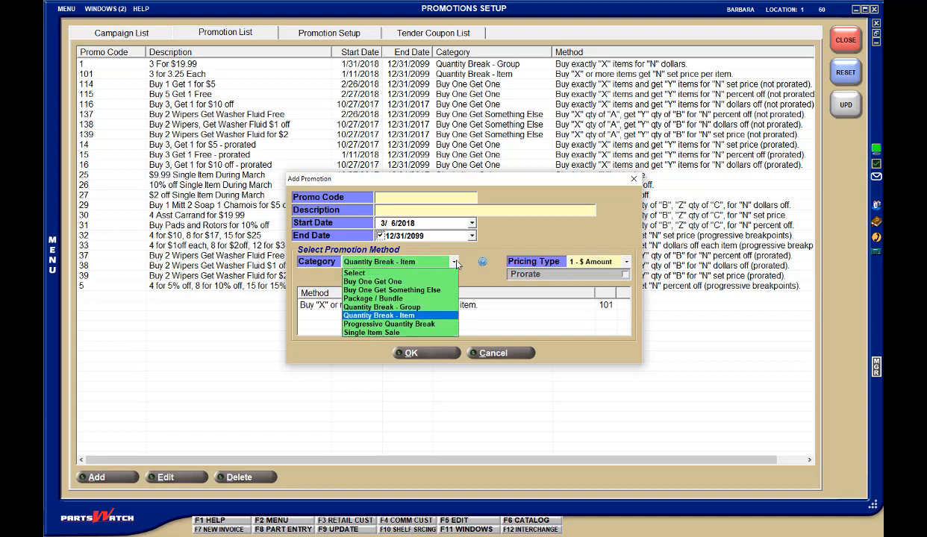
left_click(419, 307)
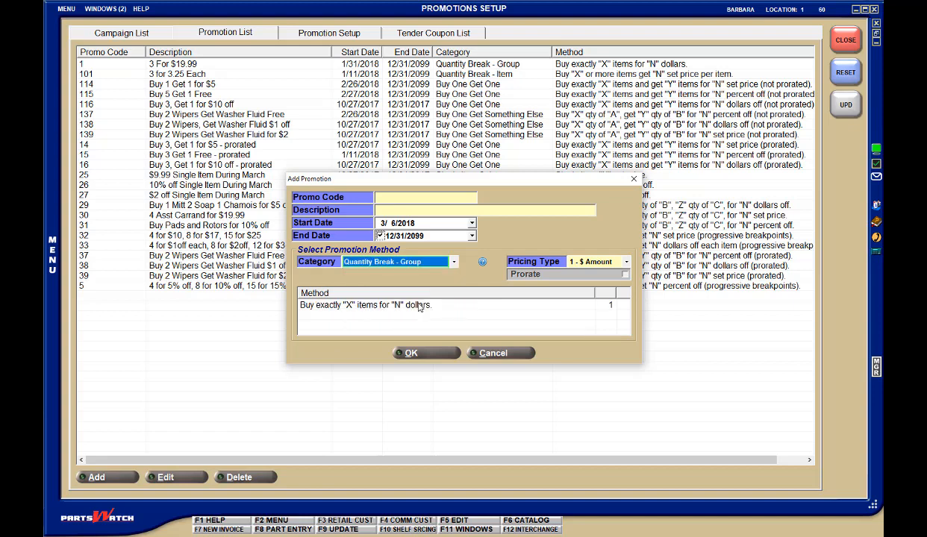
Step: Examine the three Progressive Quantity Break methods for a new promotion, then cancel adding it
left_click(452, 261)
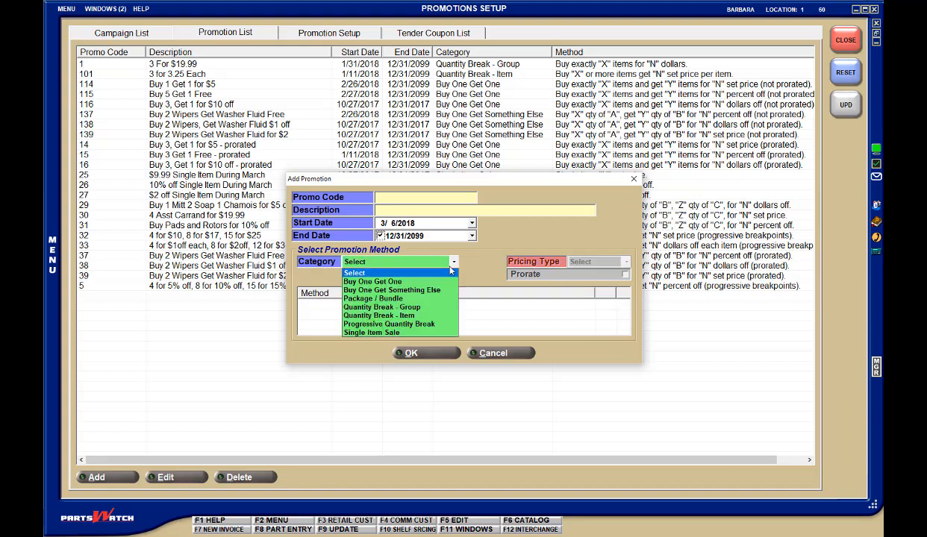
left_click(428, 327)
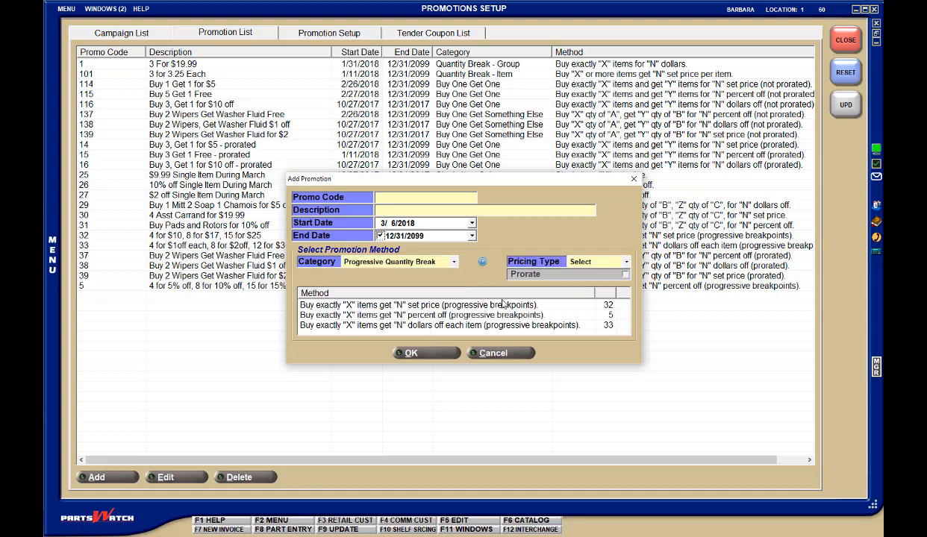
left_click(502, 306)
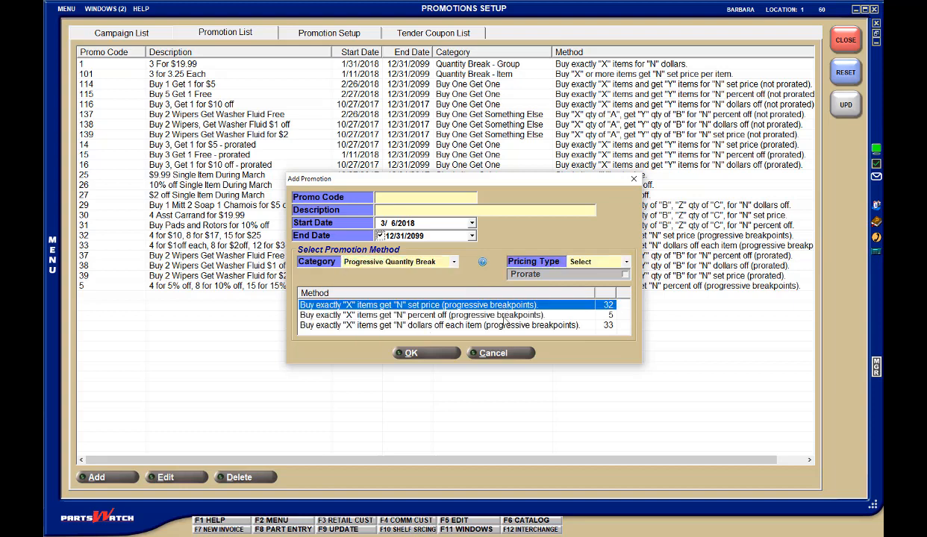
left_click(493, 315)
left_click(506, 326)
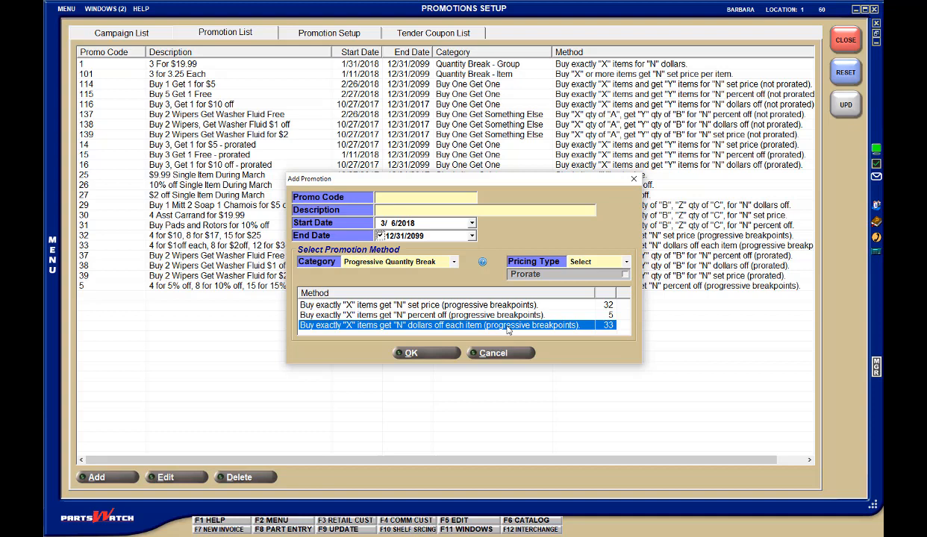
left_click(494, 354)
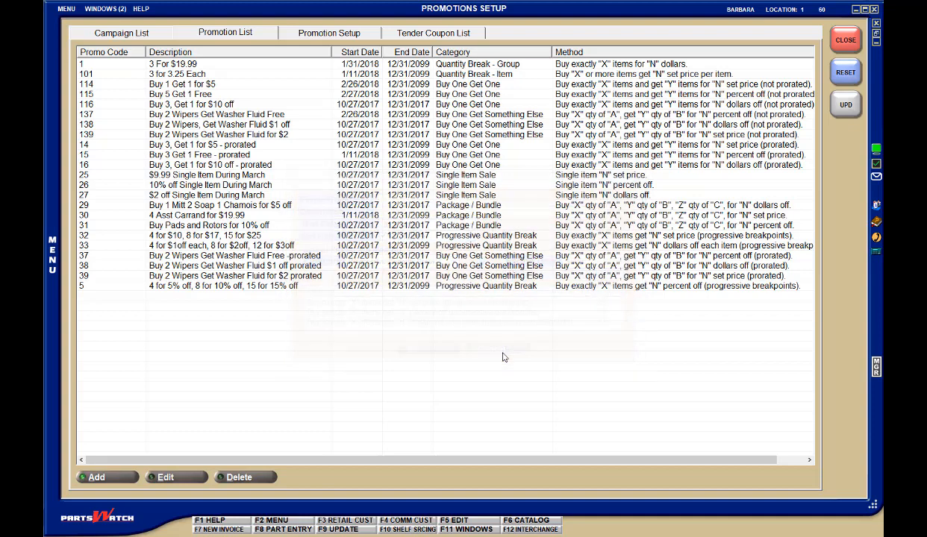
Step: Open the Quantity Break - Item promotion with code 101 and review its minimum and maximum quantity fields
double_click(402, 75)
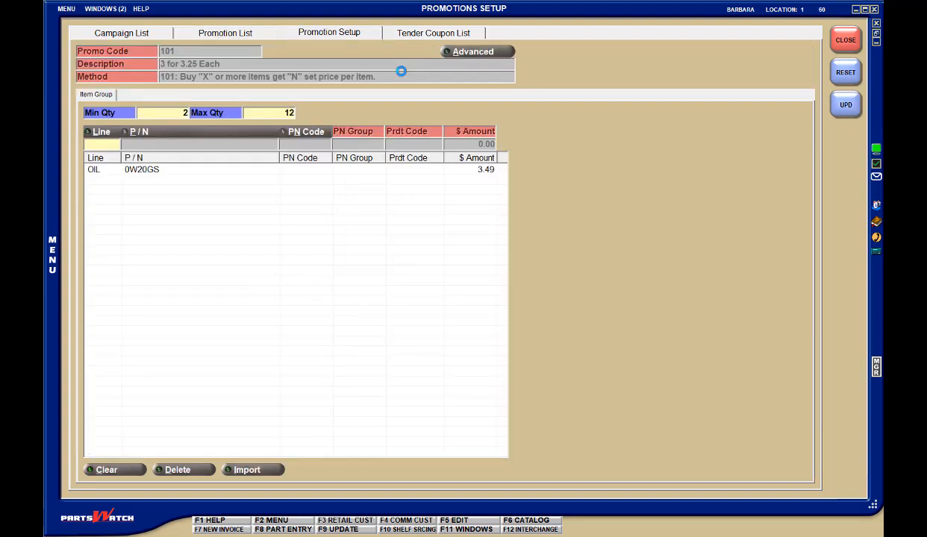
left_click(448, 52)
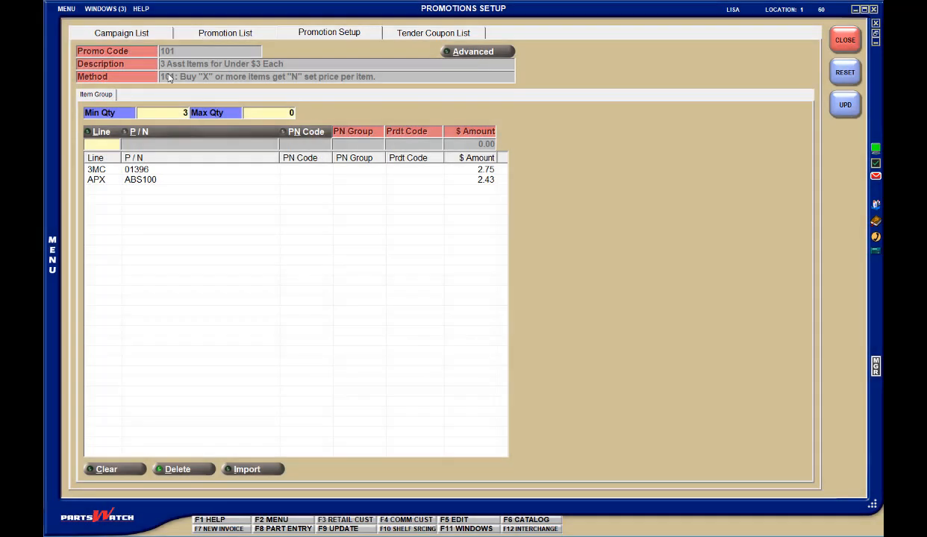
left_click(177, 111)
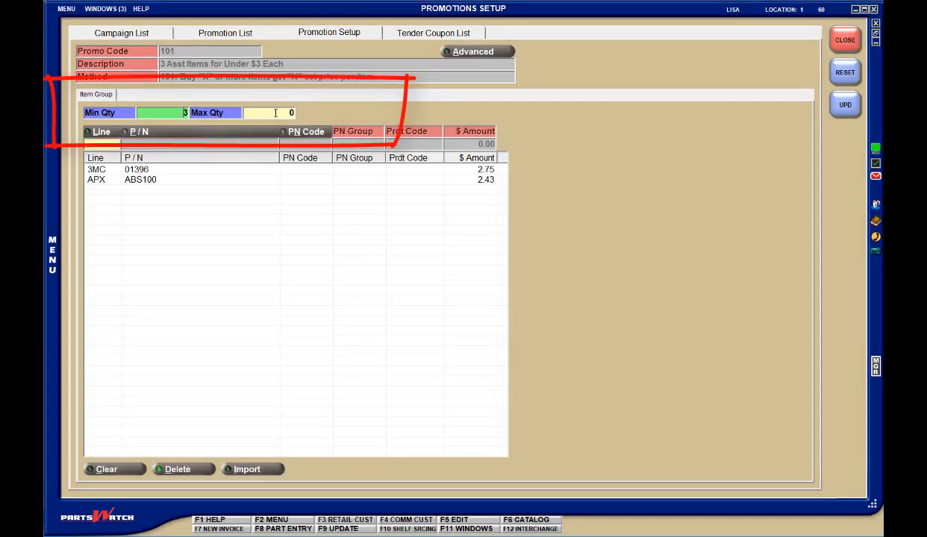
left_click(275, 113)
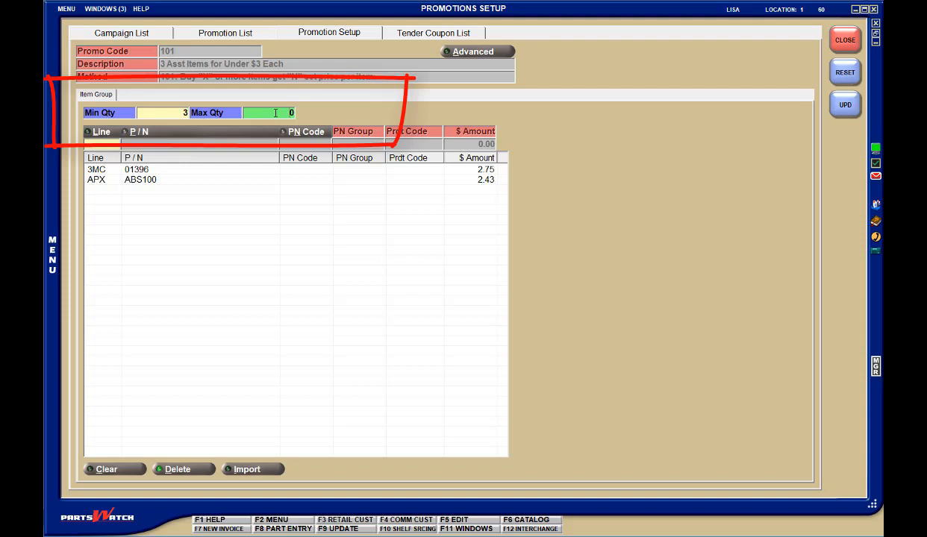
left_click(183, 111)
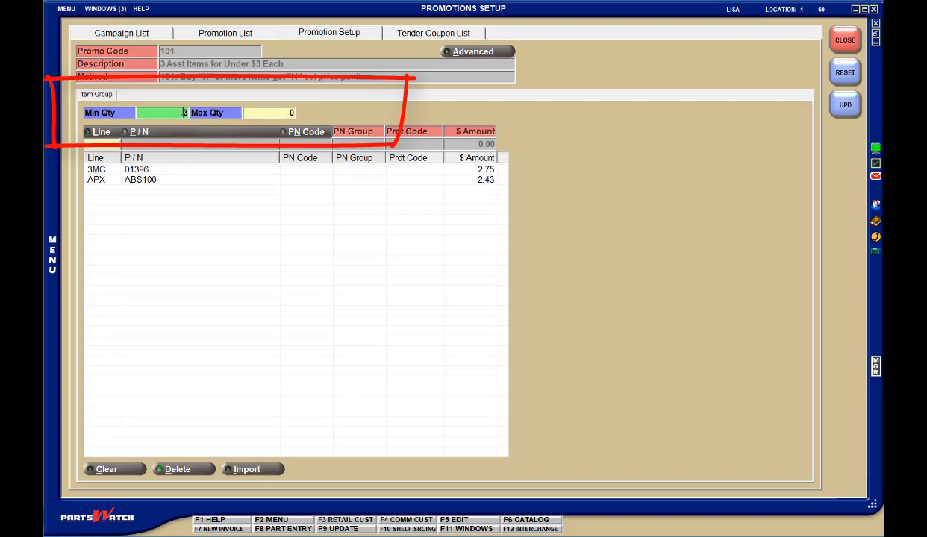
Step: Add line WIX, part number 51515, to promotion 101's item group with an amount of 2.50
key("Tab")
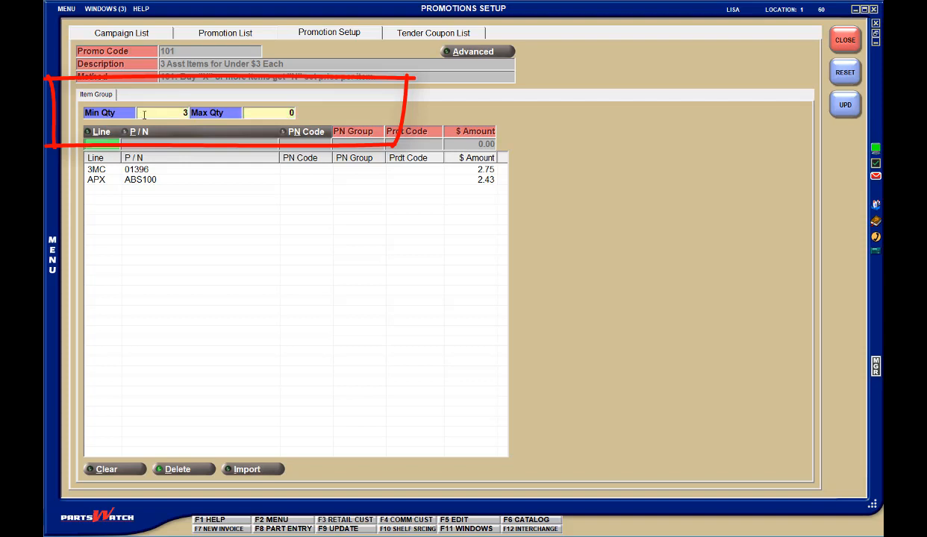
type("WIX")
key("Tab")
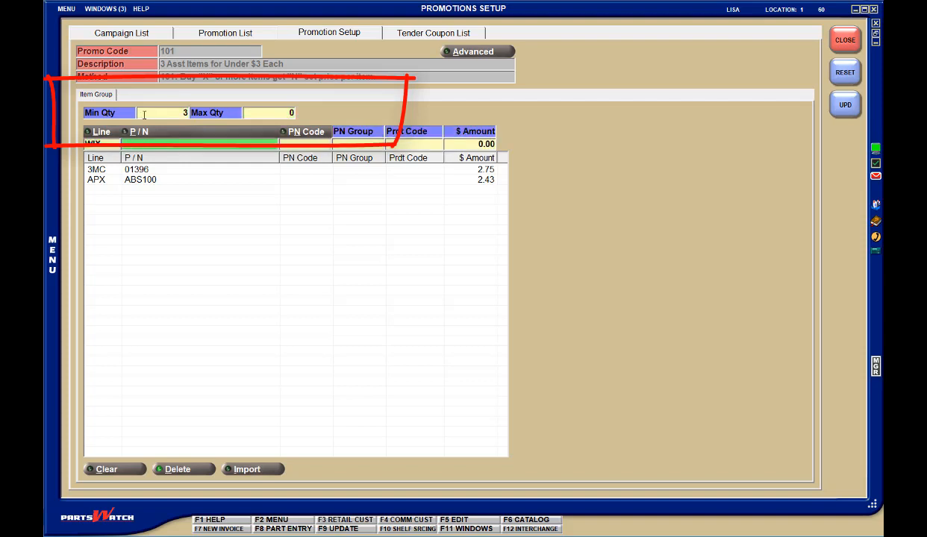
type("F15")
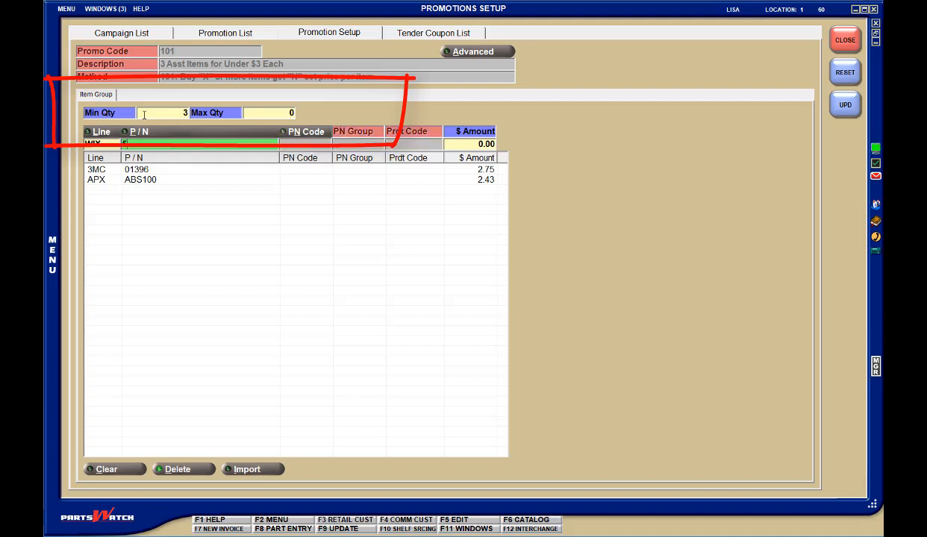
type("1515")
key("Tab")
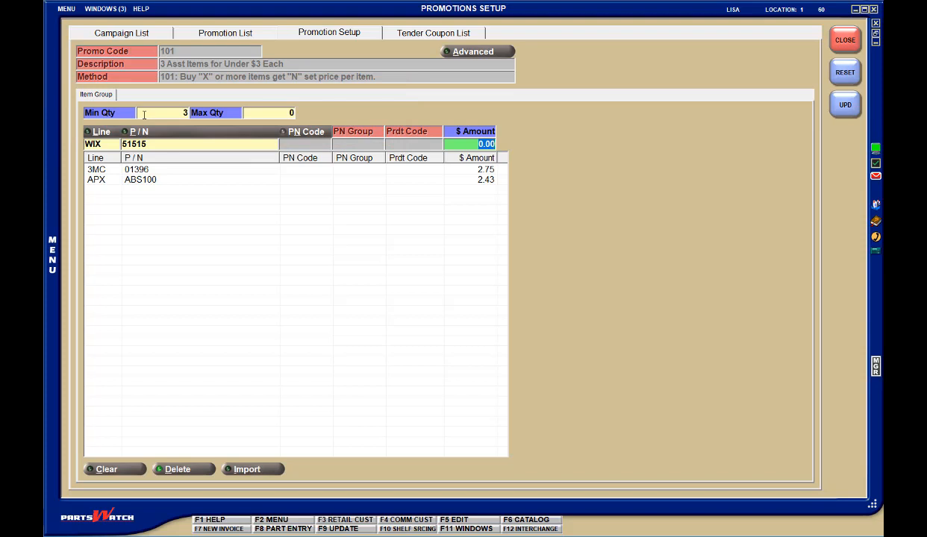
type("2.50")
key("Return")
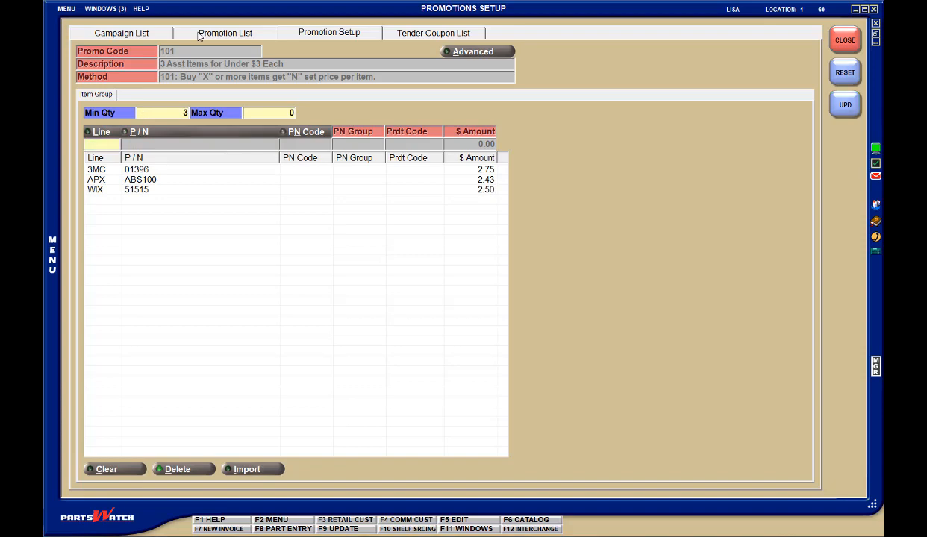
Step: Open the Quantity Break - Group promotion with code 1 and review its buy quantity and dollar amount fields
left_click(195, 34)
double_click(199, 65)
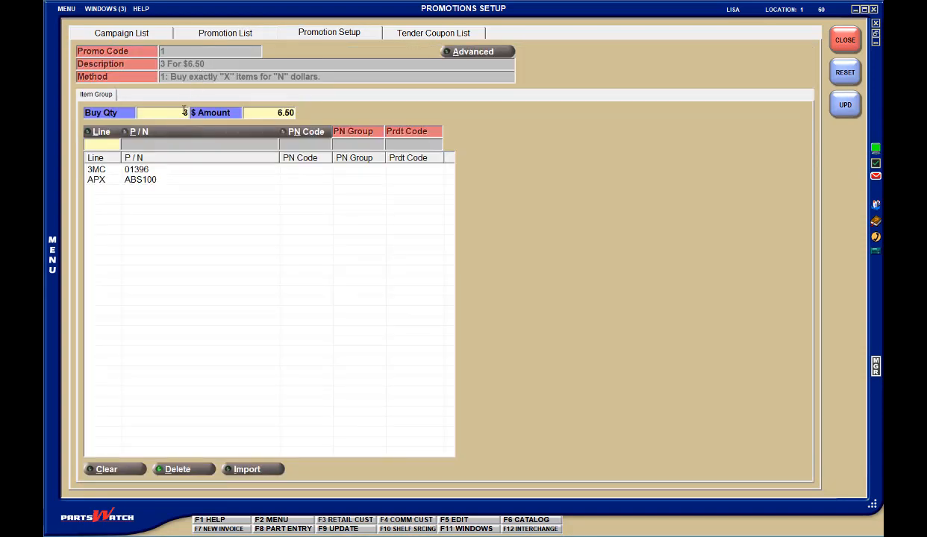
left_click(179, 109)
left_click(261, 112)
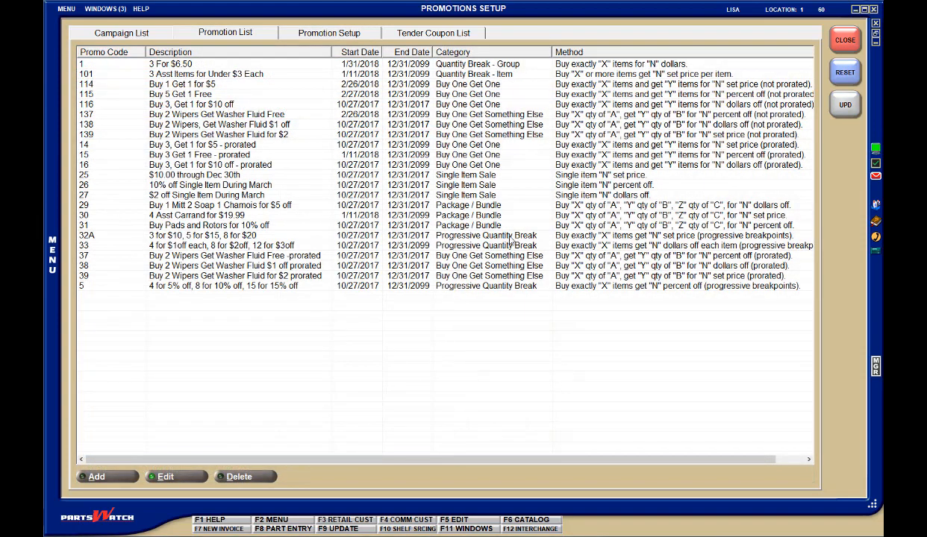
Step: Open the Progressive Quantity Break promotion 32A and add a breakpoint with buy quantity 3 and amount 10.00
double_click(256, 236)
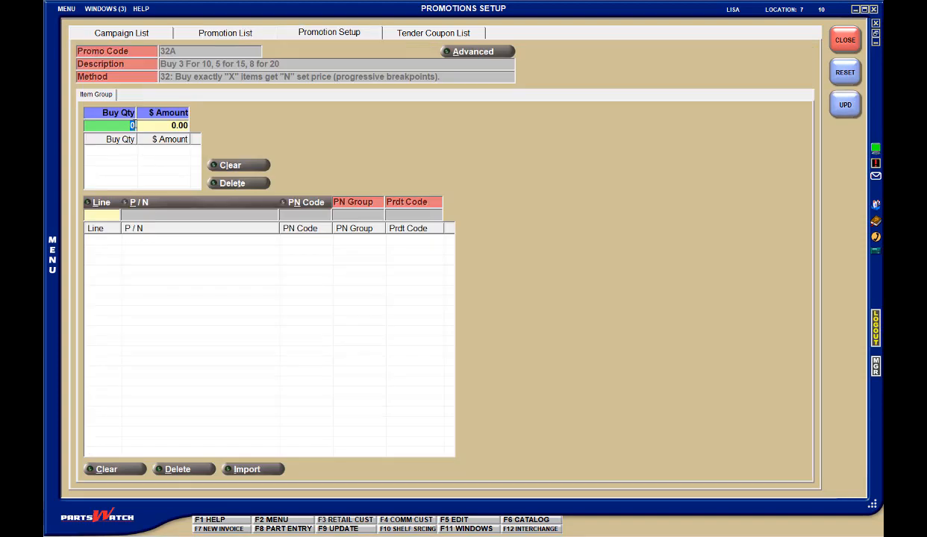
type("3")
key("Tab")
type("10")
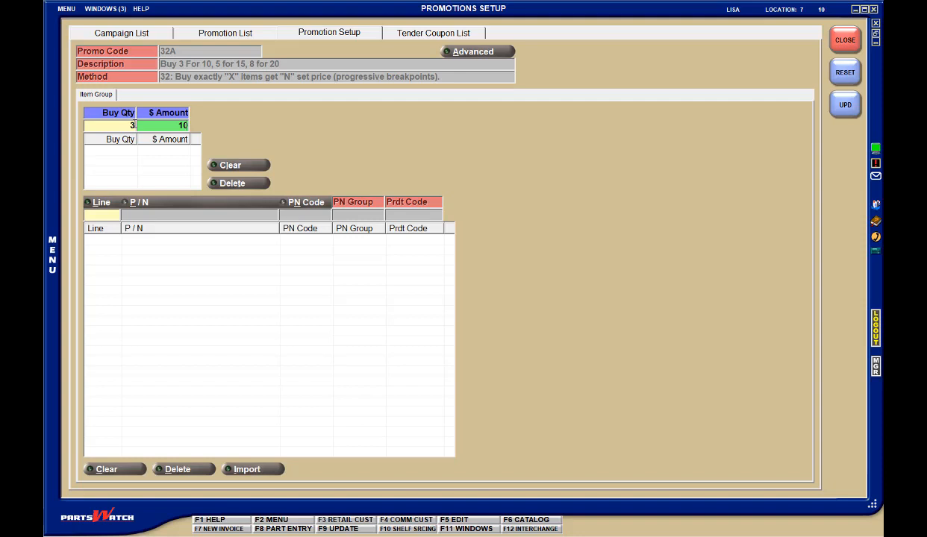
key("Return")
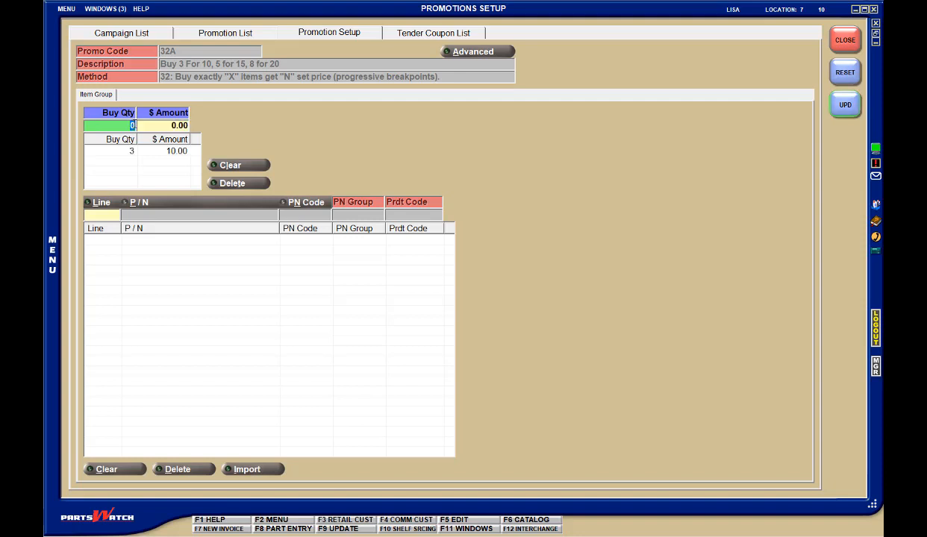
Step: Add two more breakpoints to promotion 32A: buy quantity 5 for 15.00 and buy quantity 8 for 20.00
type("5")
key("Tab")
type("15")
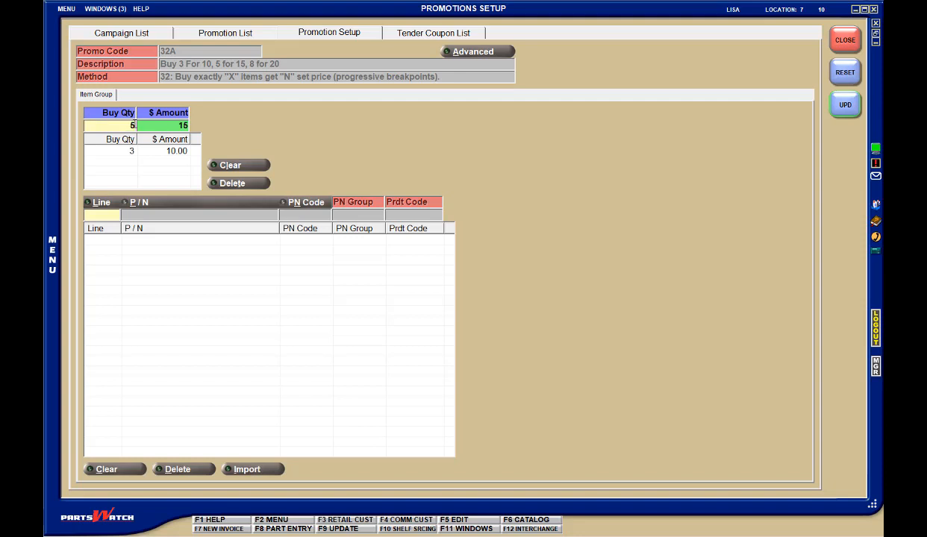
key("Return")
type("8")
key("Tab")
type("20")
key("Return")
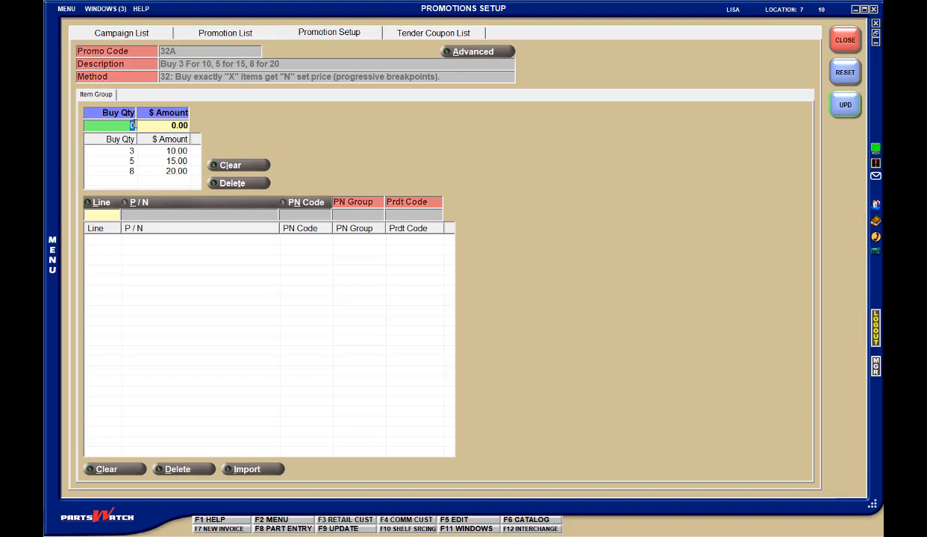
Step: Enter line WIX in promotion 32A's item group entry row, leaving the part number and PN code blank
left_click(100, 215)
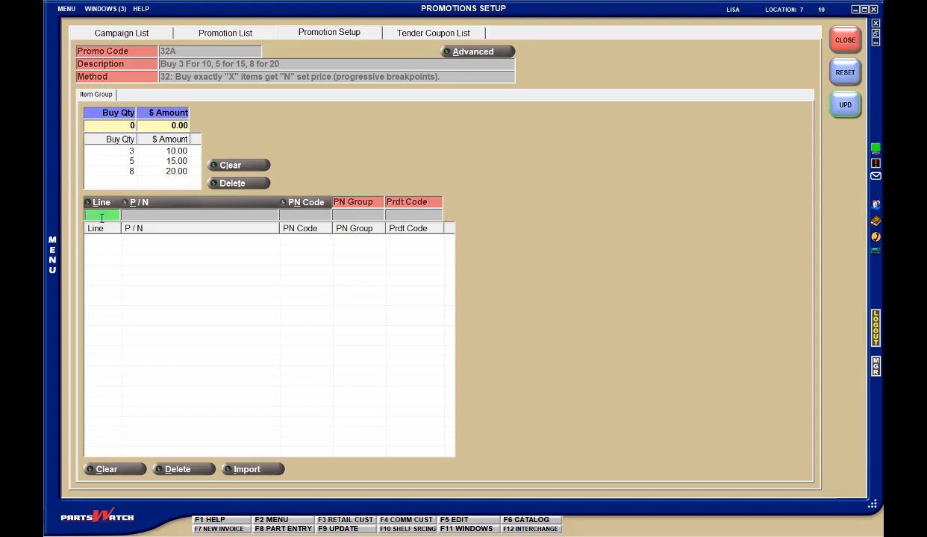
type("WIX")
key("Tab")
key("Tab")
key("Tab")
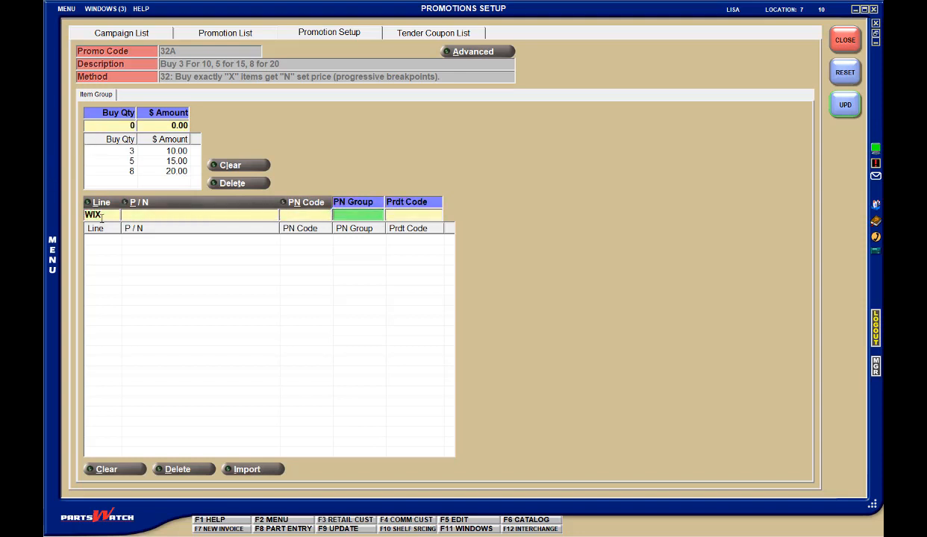
Step: Show promotion 32A's advanced options and review the Allow Partial Qty and Max Qty settings
left_click(484, 51)
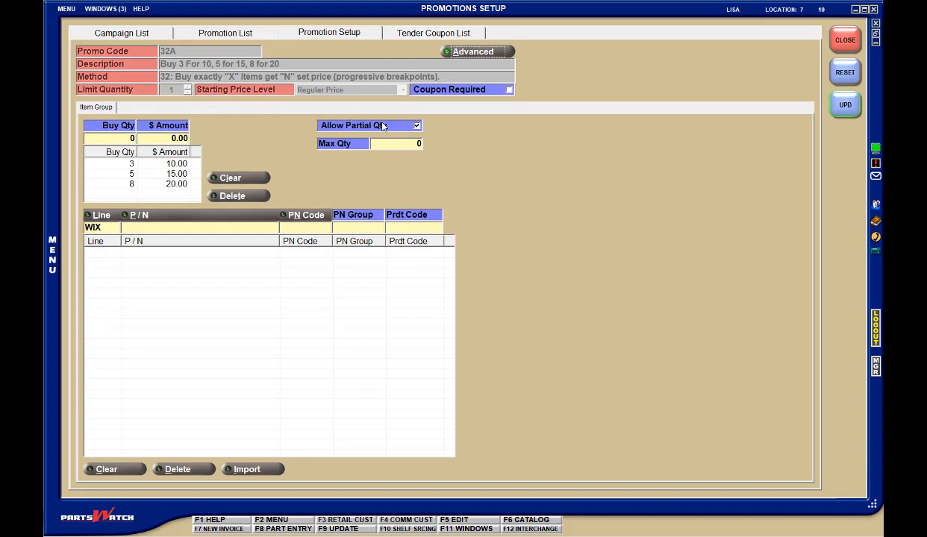
left_click(417, 126)
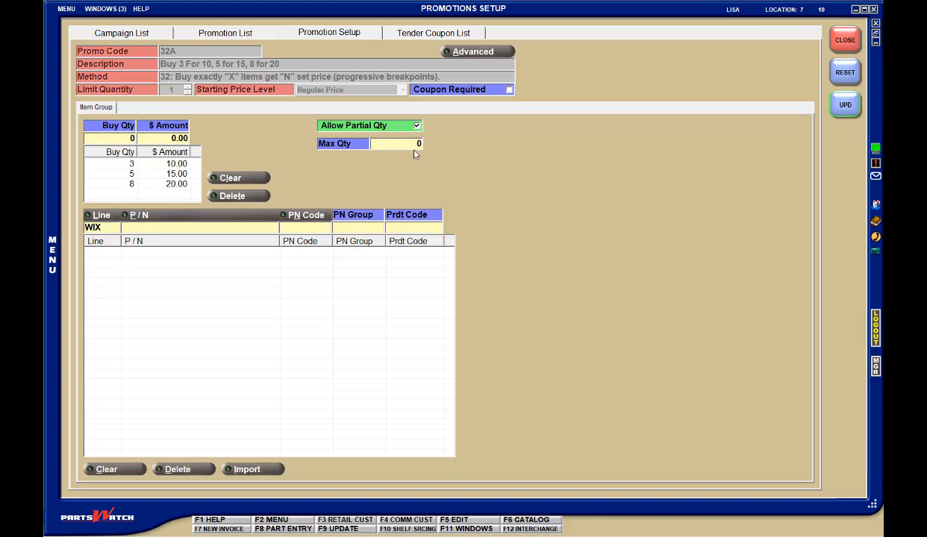
left_click(415, 147)
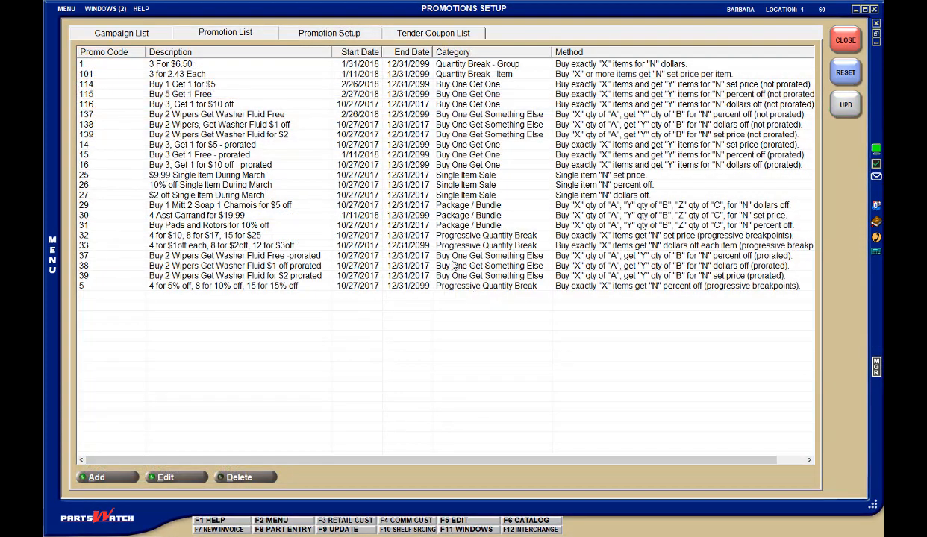
Step: Open Price Plan Setup from the customer account pricing functions and set the setup type to SALE DATE
left_click(430, 179)
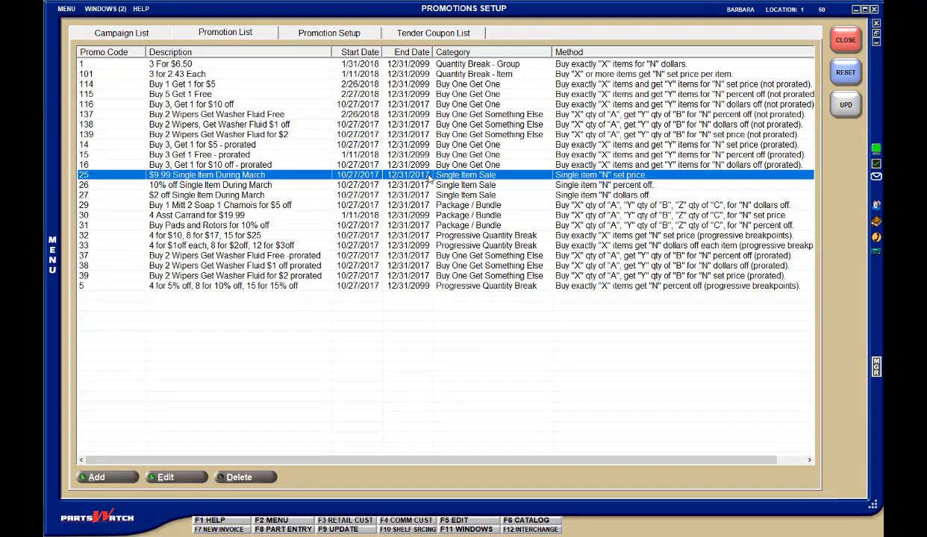
left_click(67, 9)
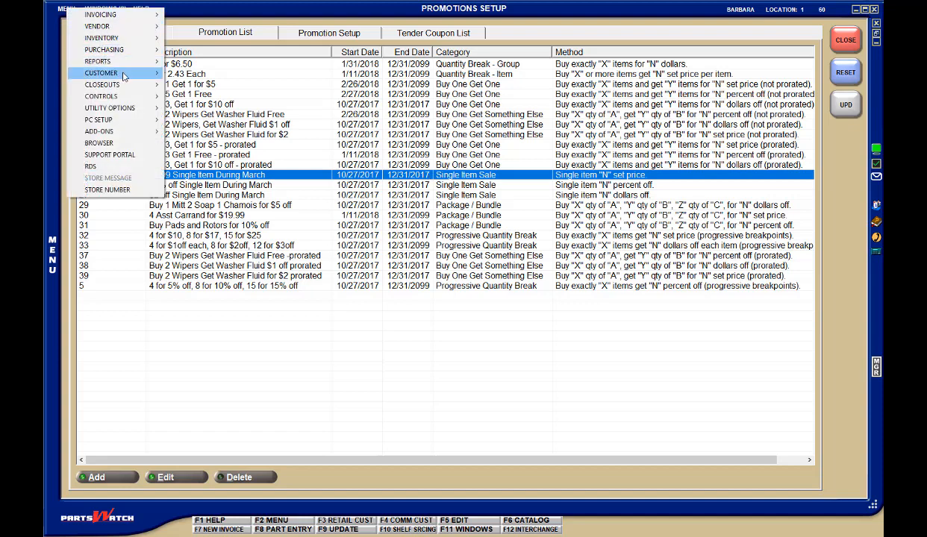
mouse_move(119, 74)
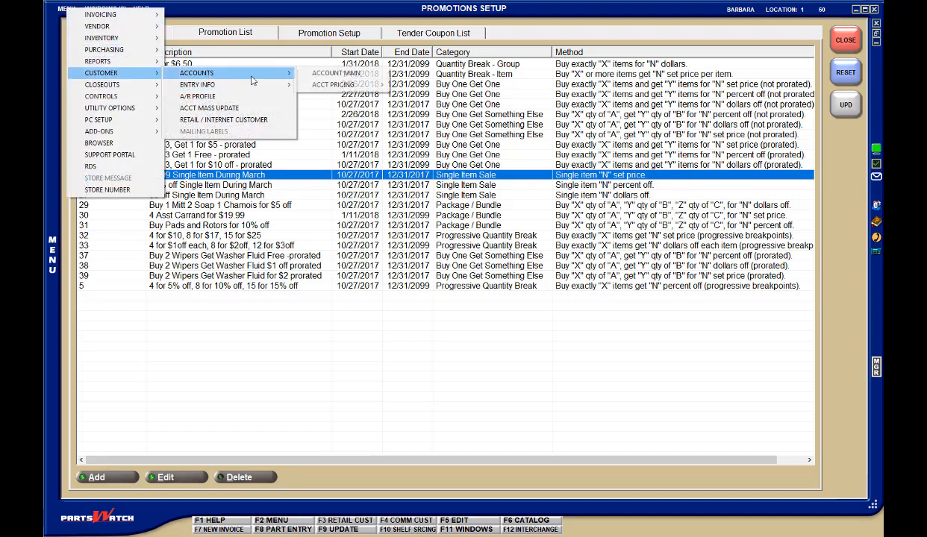
mouse_move(293, 87)
mouse_move(352, 85)
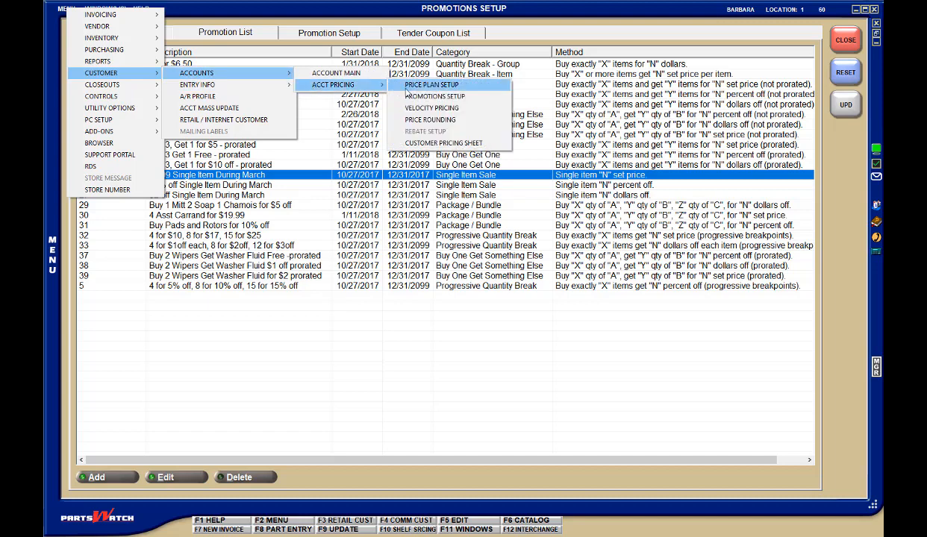
left_click(406, 87)
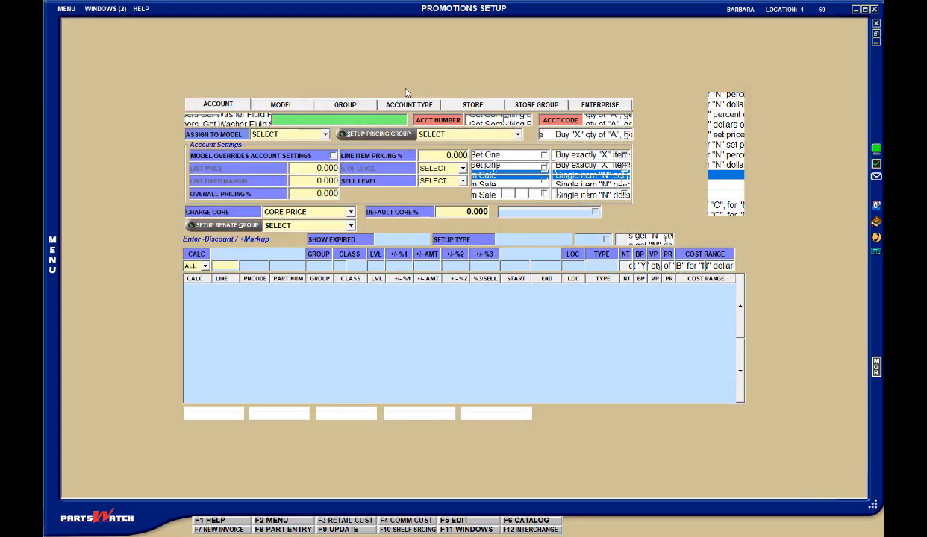
left_click(566, 239)
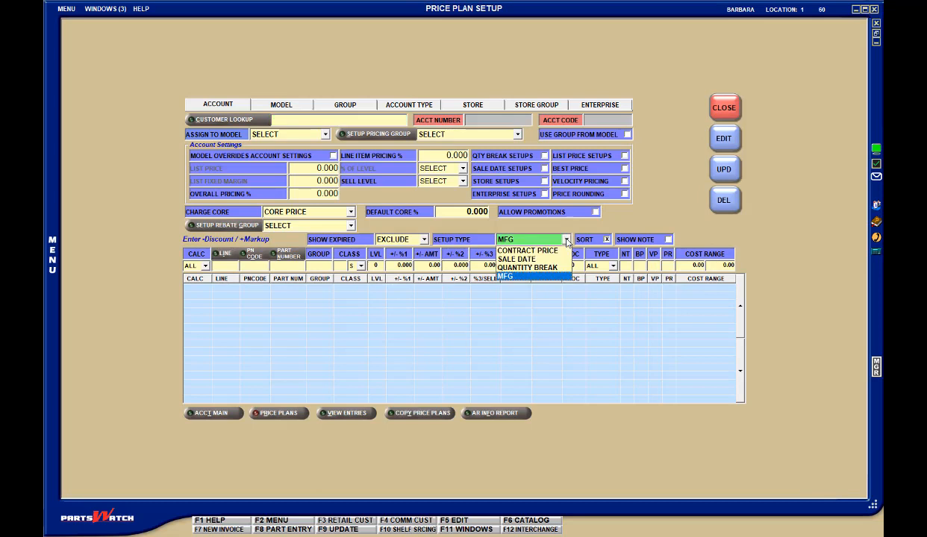
left_click(516, 259)
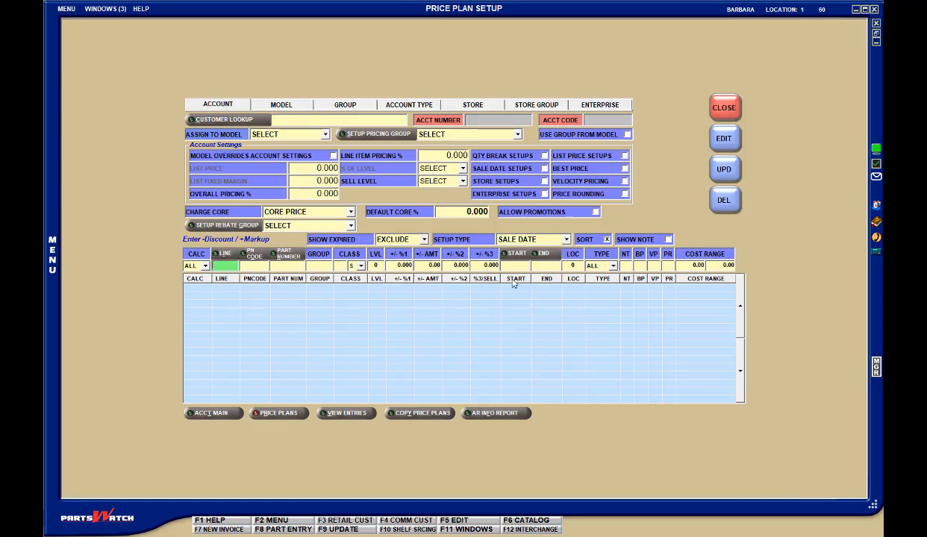
Step: Review the sale date entry's +/- %1, +/- AMT, +/- %2 and +/- %3 pricing fields
left_click(400, 266)
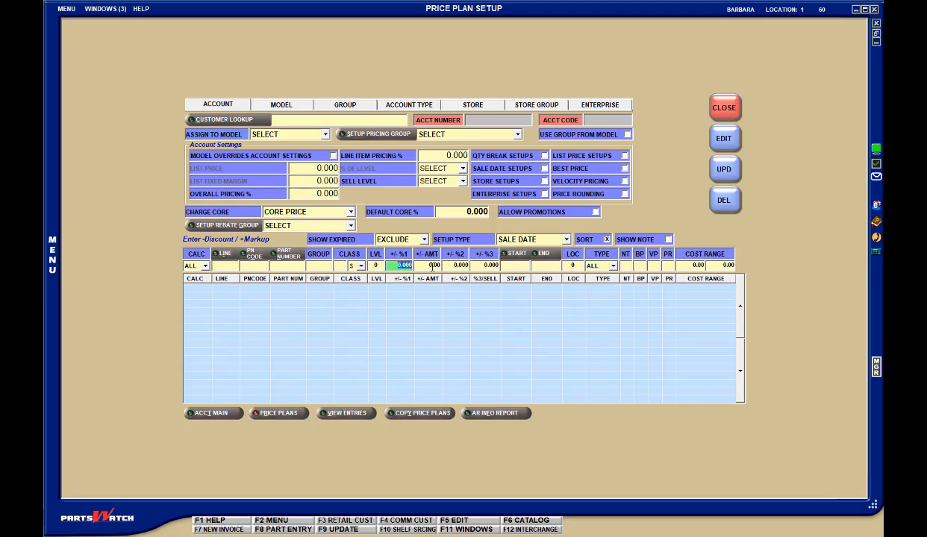
left_click(429, 266)
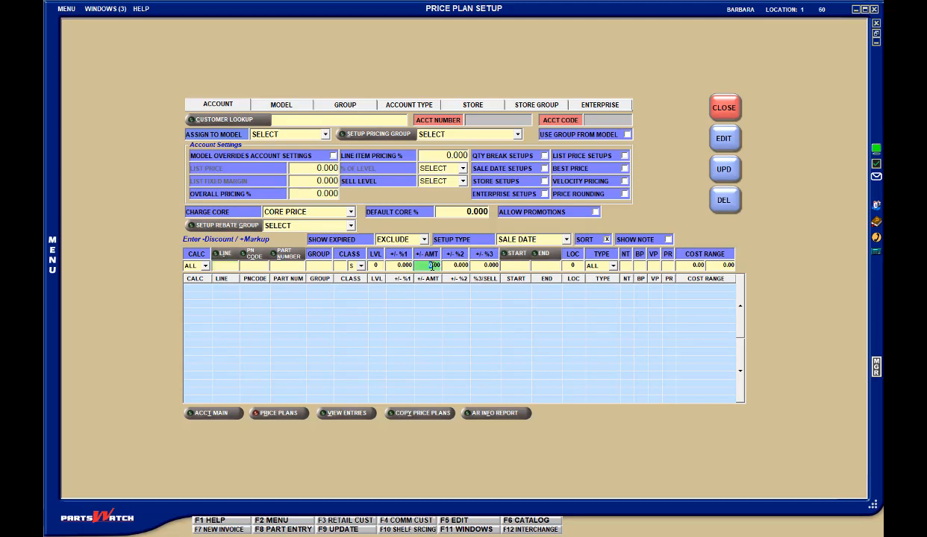
left_click(455, 265)
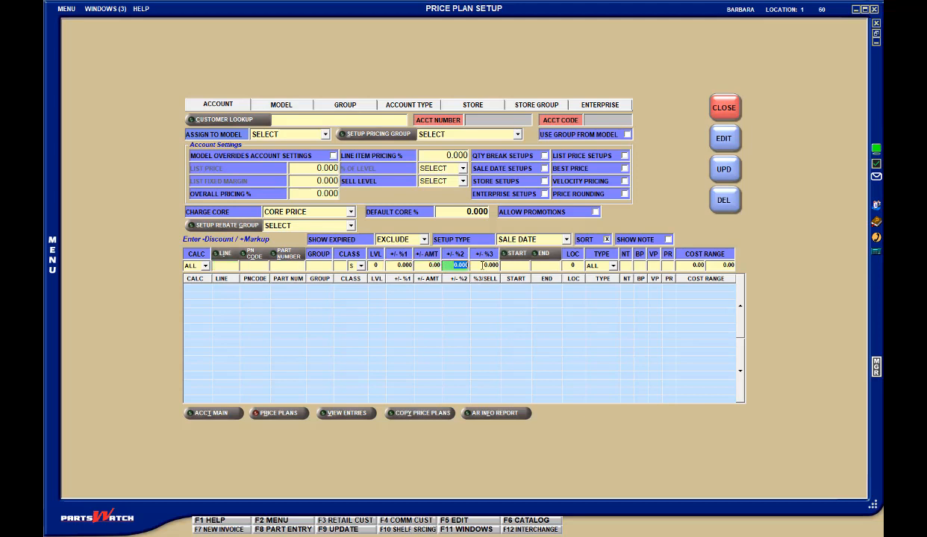
left_click(487, 265)
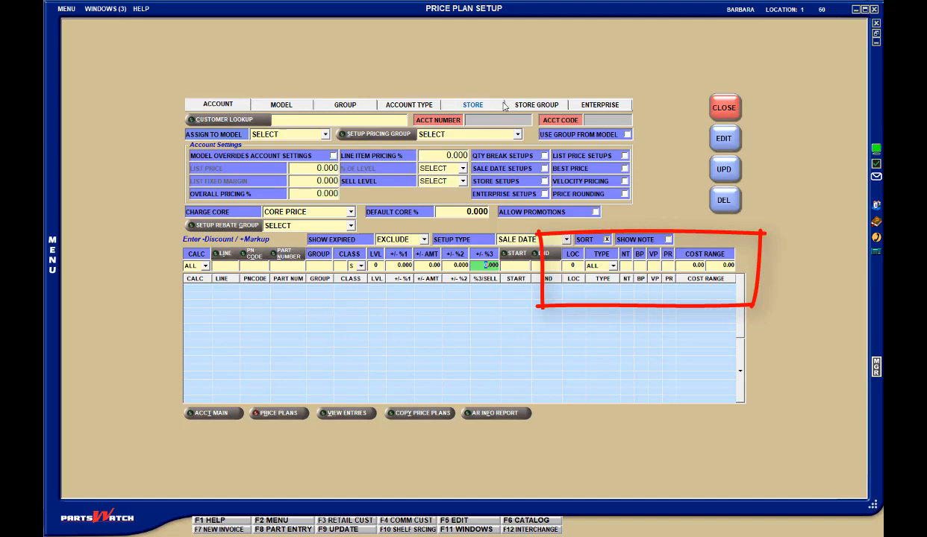
Step: Review the sale date setup at the Store, Enterprise and Account price plan levels
left_click(472, 105)
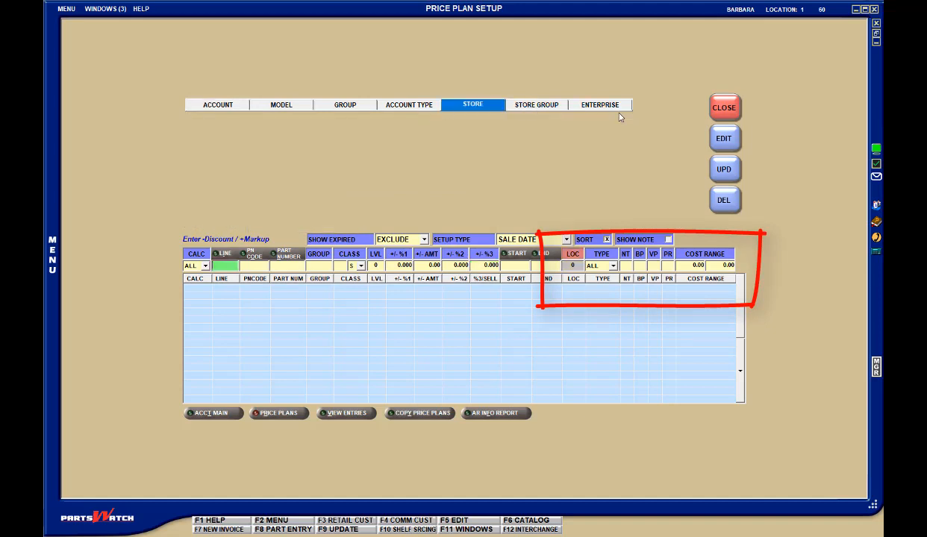
left_click(591, 107)
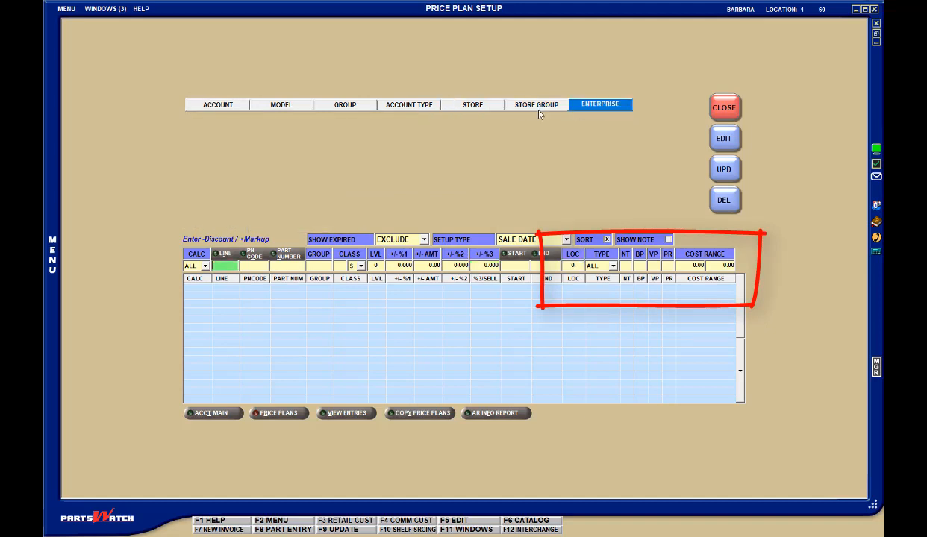
left_click(237, 104)
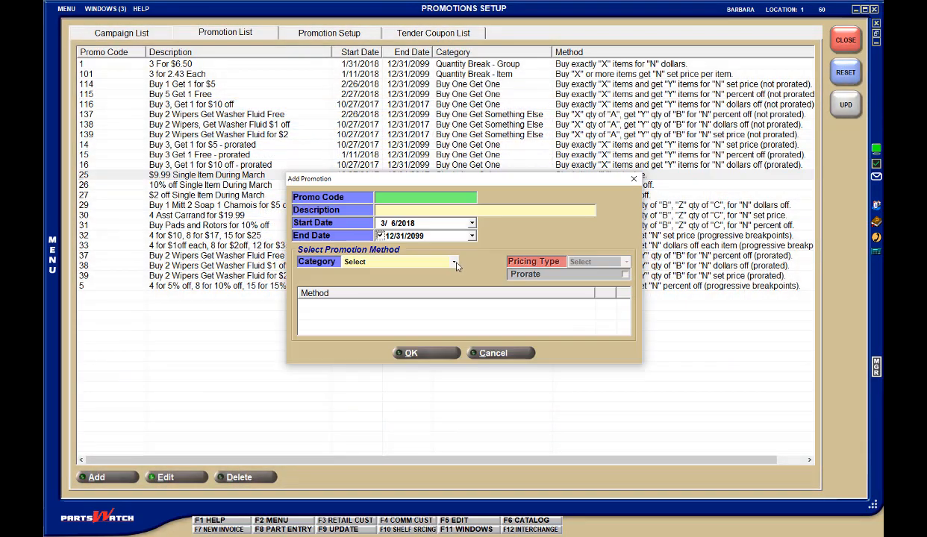
Step: Examine the three Single Item Sale methods (set price, percent off, dollars off) for a new promotion, then cancel adding it
left_click(447, 261)
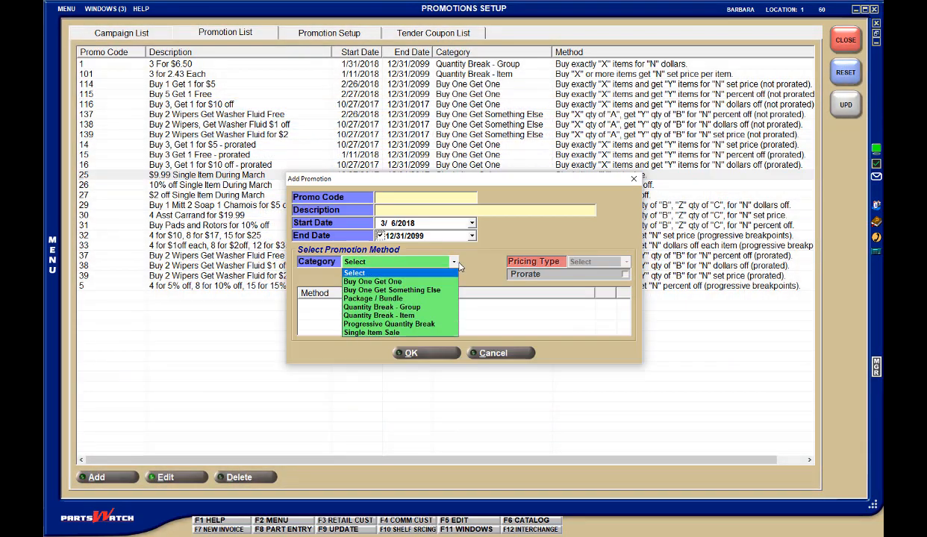
left_click(433, 333)
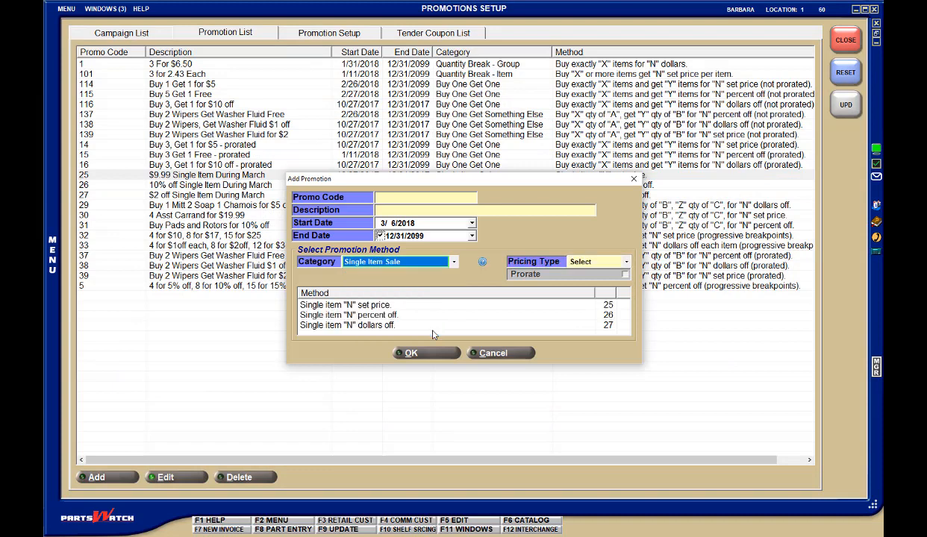
left_click(377, 305)
left_click(387, 315)
left_click(377, 325)
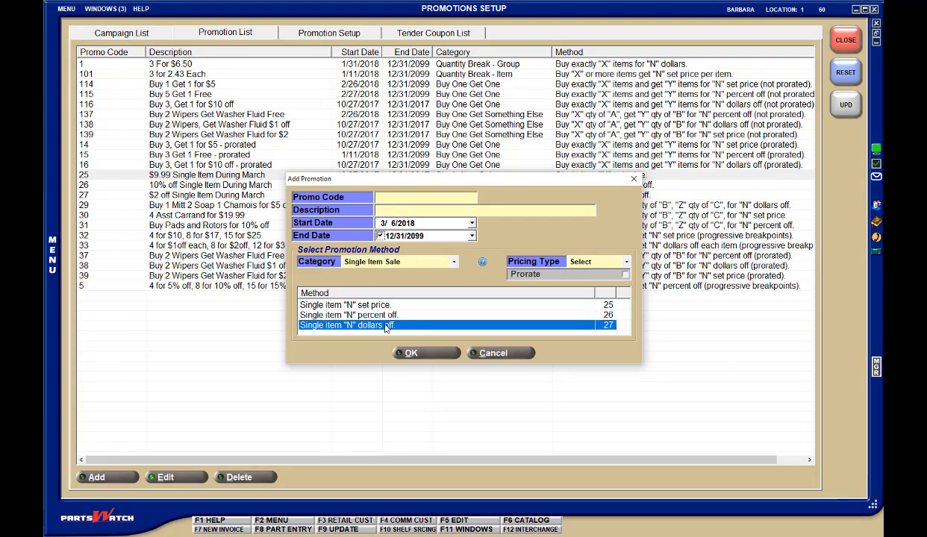
left_click(493, 354)
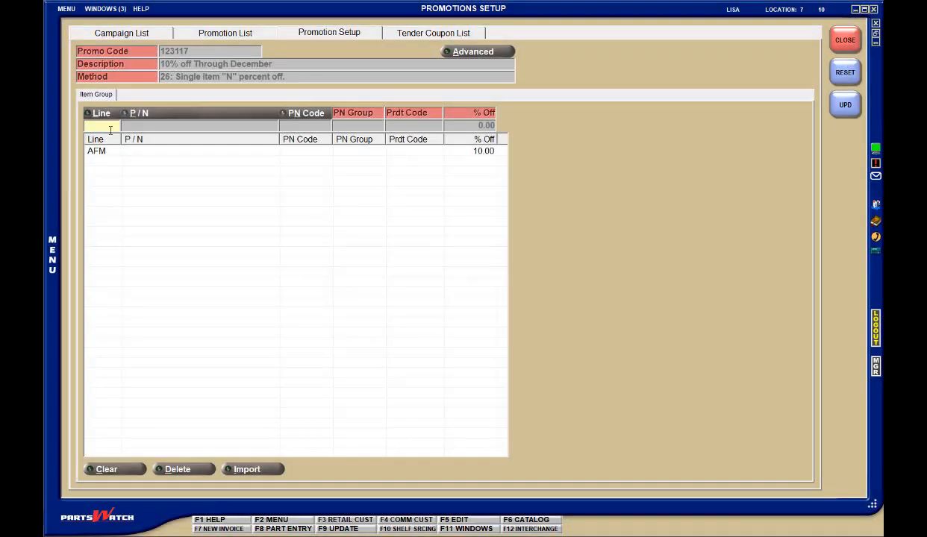
Step: Start a new line entry in the item group of the single item percent off promotion 123117
left_click(113, 126)
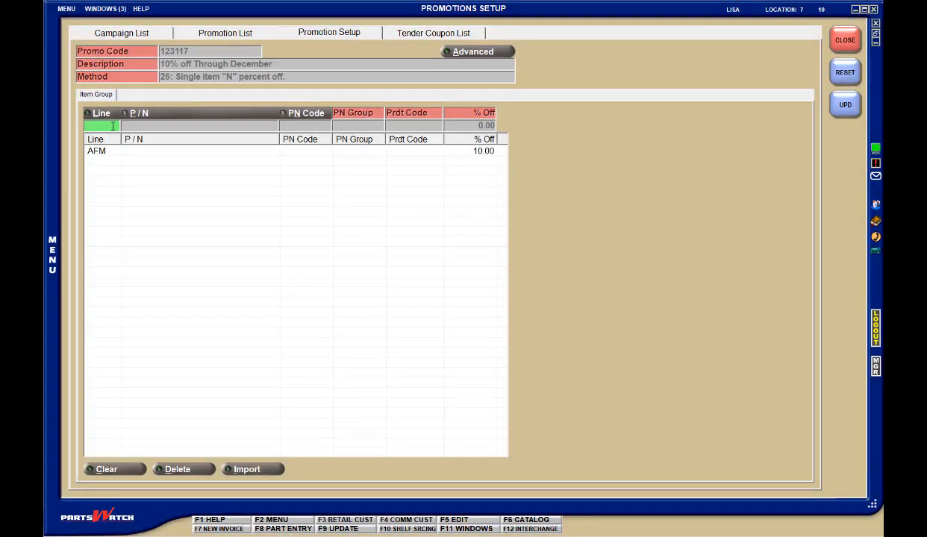